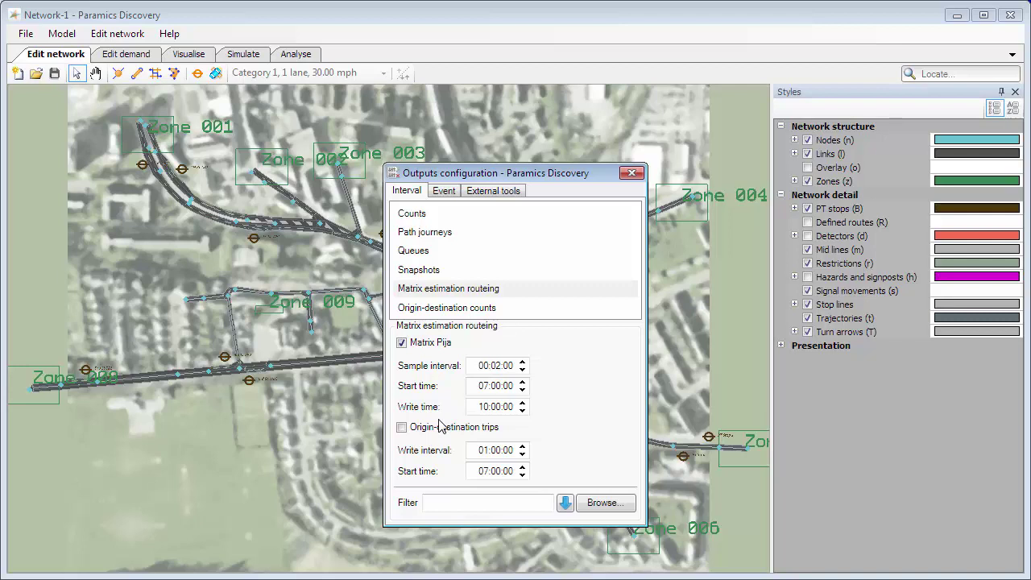
- Enable origin-destination trips output for matrix estimation routeing and set Input CSVs\survey-1.CSV as its filter file
{"action": "left_click", "coordinate": [402, 428]}
{"action": "left_click", "coordinate": [628, 506]}
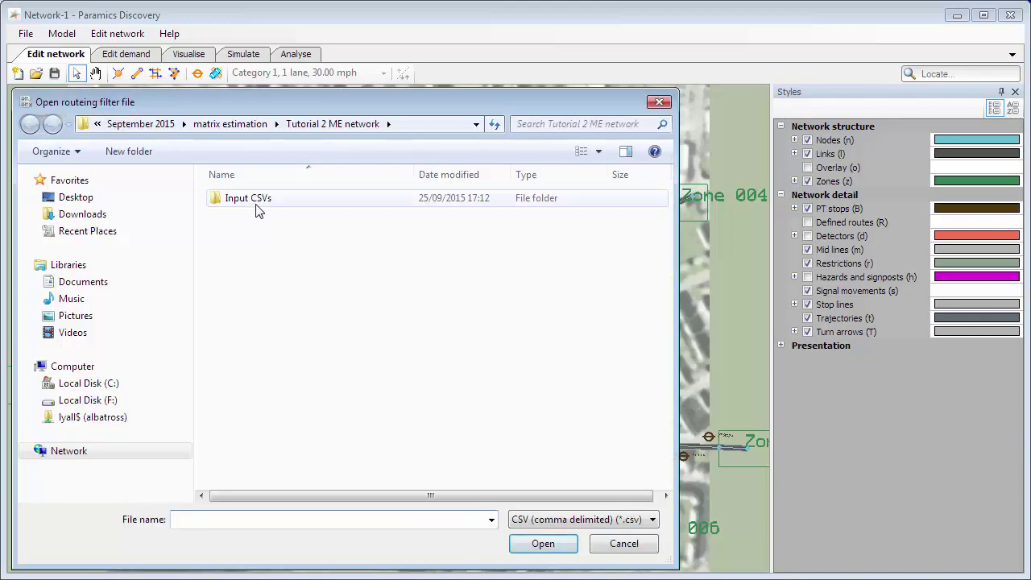
{"action": "double_click", "coordinate": [256, 202]}
{"action": "left_click", "coordinate": [266, 232]}
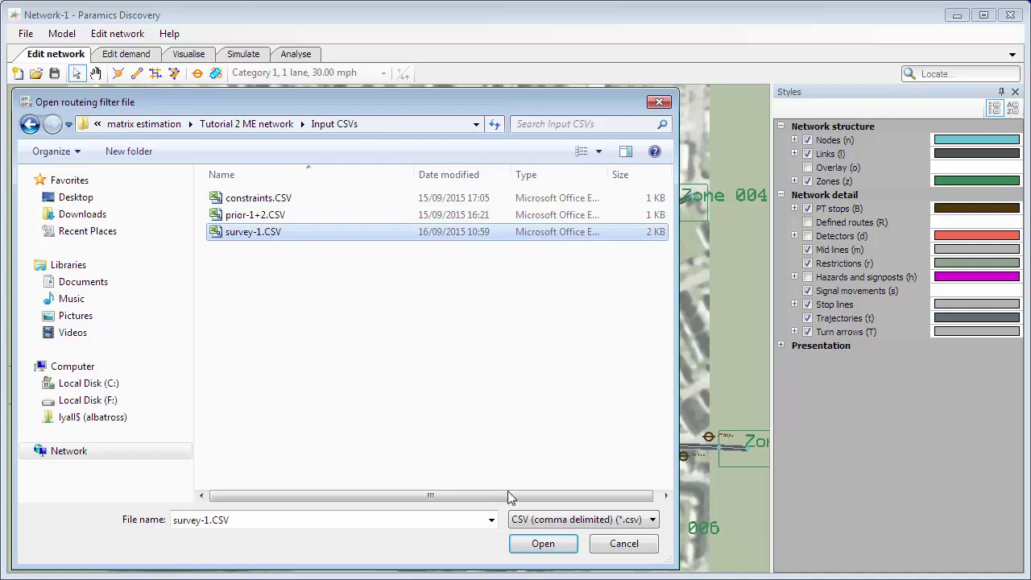
{"action": "left_click", "coordinate": [544, 545]}
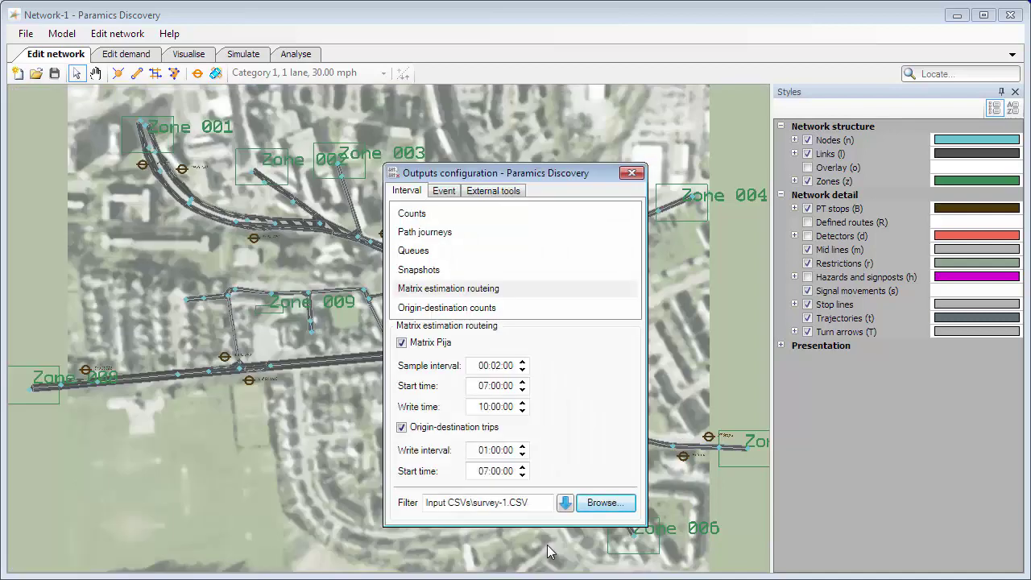
{"action": "left_click", "coordinate": [632, 174]}
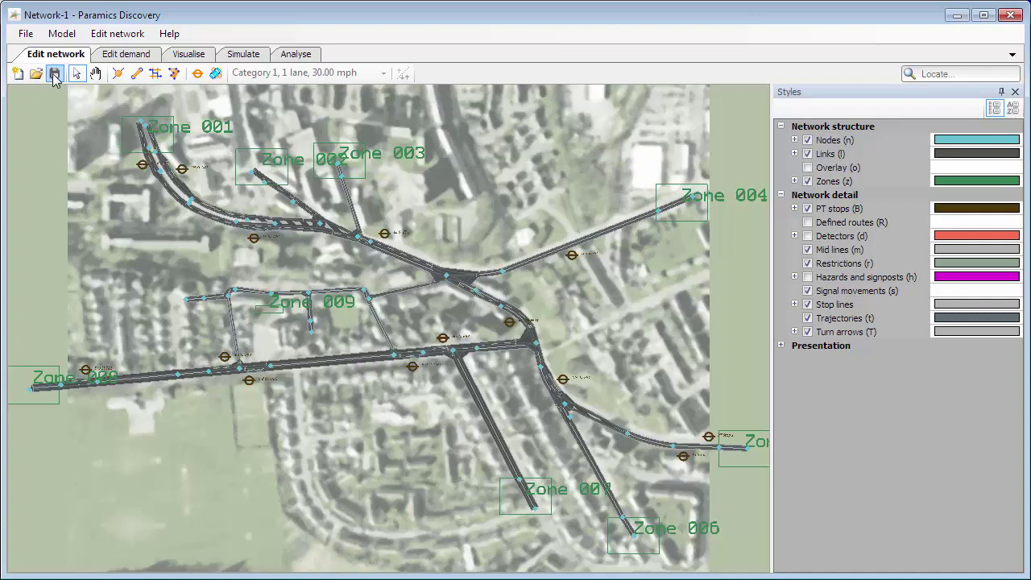
- Run the simulation and open the run-001 folder inside the model's Log folder in Windows Explorer
{"action": "left_click", "coordinate": [232, 60]}
{"action": "left_click", "coordinate": [124, 264]}
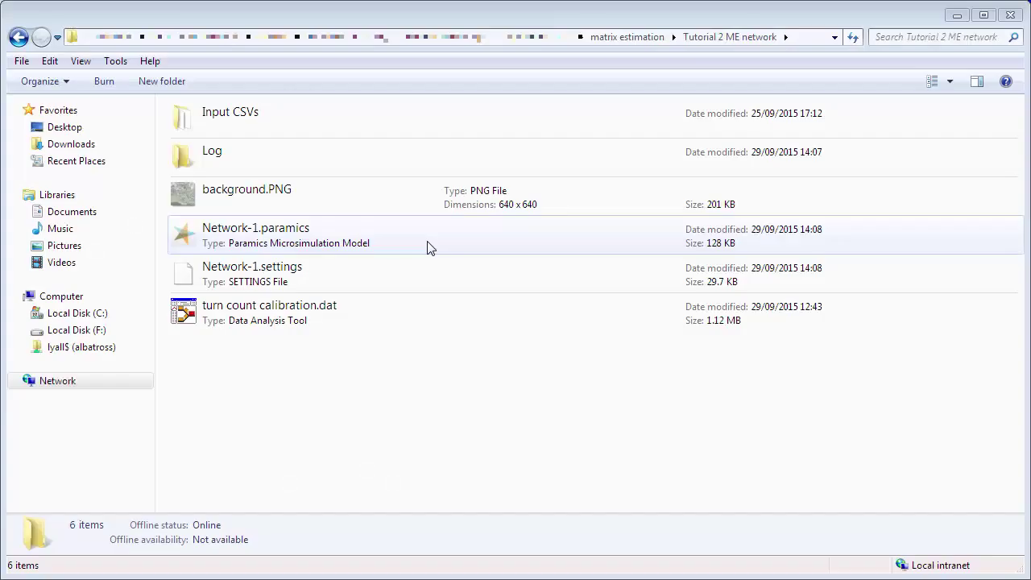
{"action": "double_click", "coordinate": [390, 167]}
{"action": "double_click", "coordinate": [209, 129]}
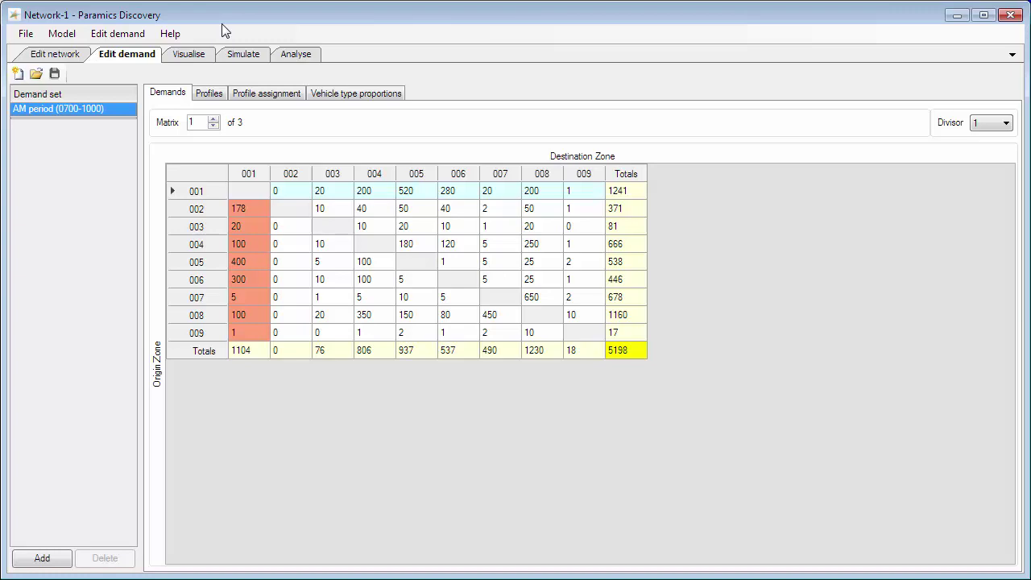
- Open Matrix estimation for the demands and load prior-1+2.CSV from Input CSVs as the prior matrix
{"action": "left_click", "coordinate": [102, 35]}
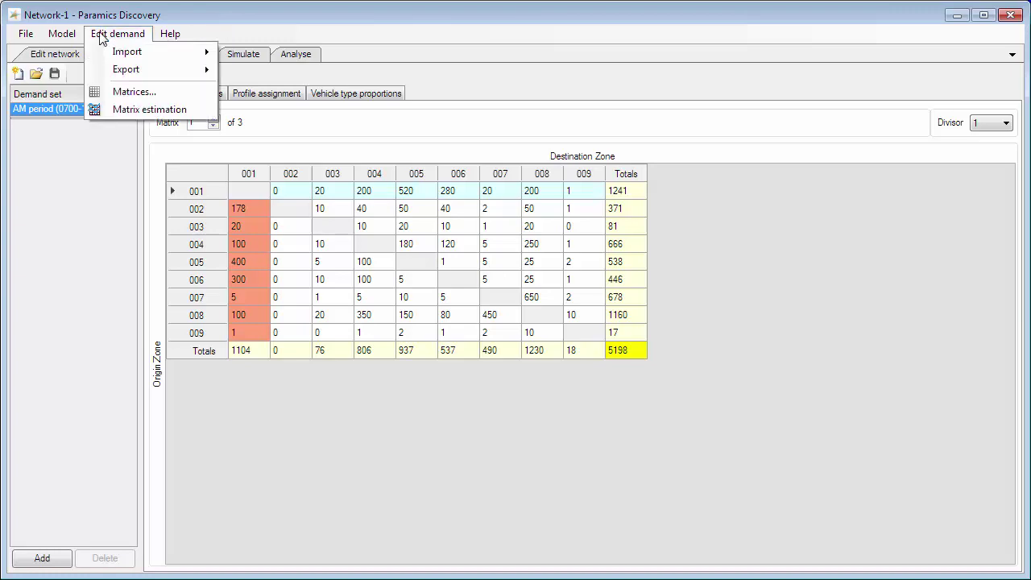
{"action": "left_click", "coordinate": [141, 109]}
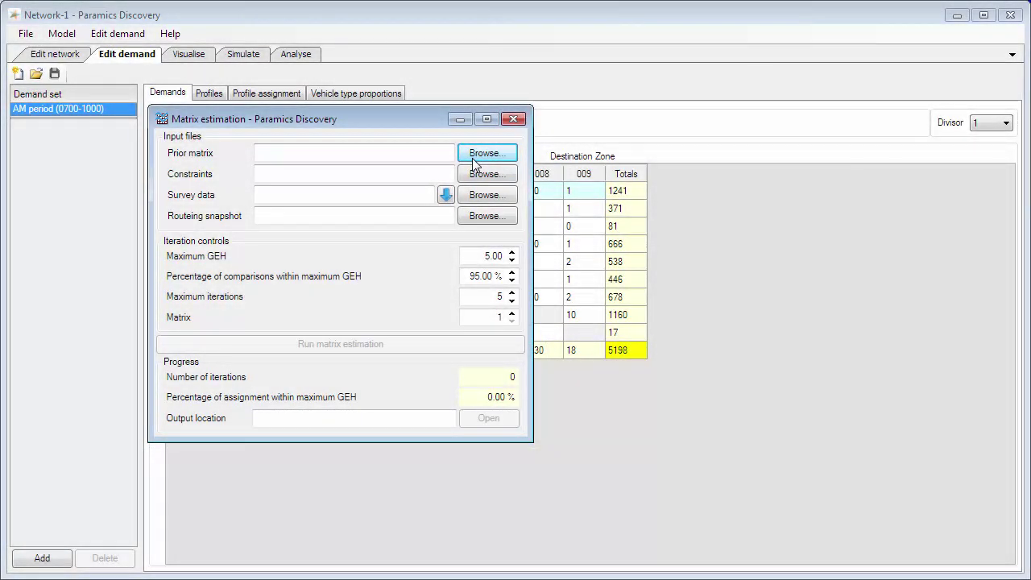
{"action": "left_click", "coordinate": [473, 158]}
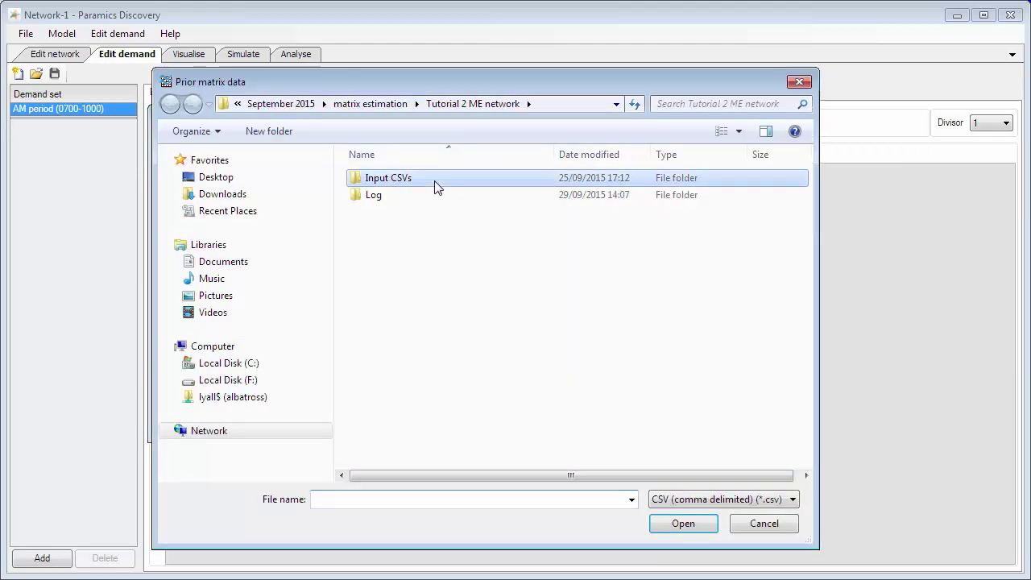
{"action": "double_click", "coordinate": [435, 186]}
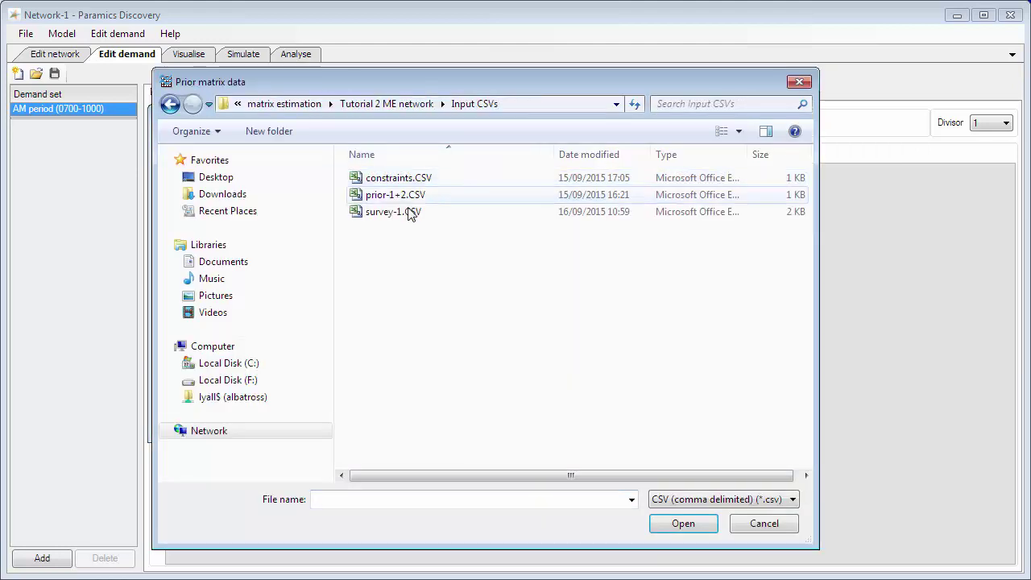
{"action": "double_click", "coordinate": [403, 197]}
- Load survey-1.CSV from the Input CSVs folder as the survey data
{"action": "left_click", "coordinate": [475, 198]}
{"action": "double_click", "coordinate": [371, 184]}
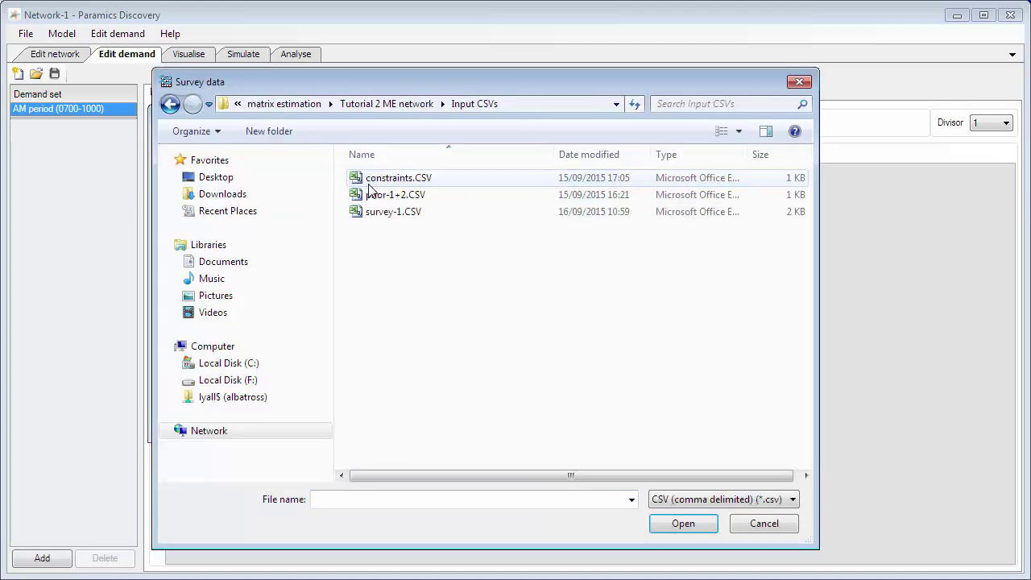
{"action": "left_click", "coordinate": [391, 211]}
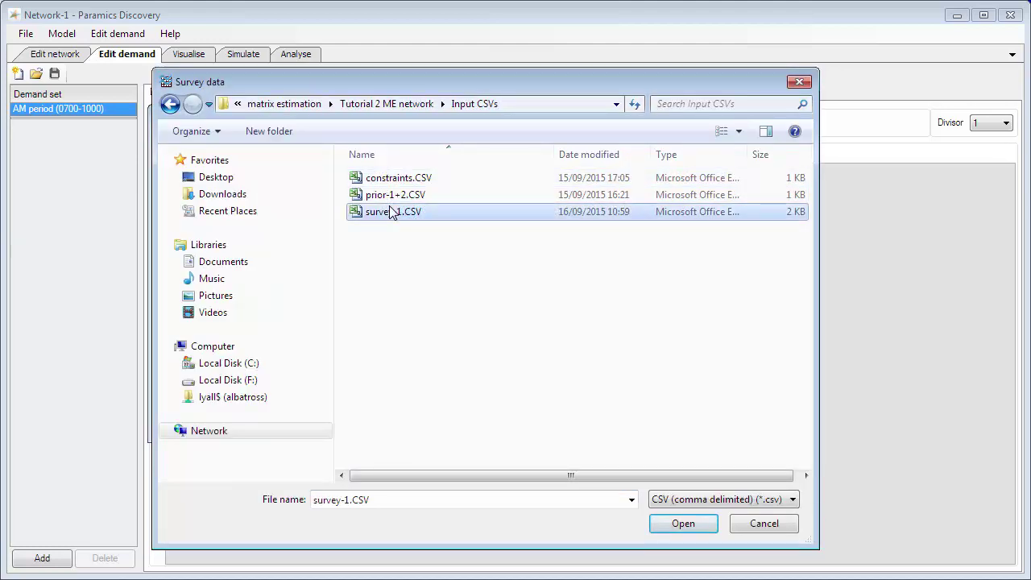
{"action": "left_click", "coordinate": [680, 522]}
- Load pija-10-00-00.csv from the Log\run-001 folder as the routeing snapshot
{"action": "left_click", "coordinate": [484, 221]}
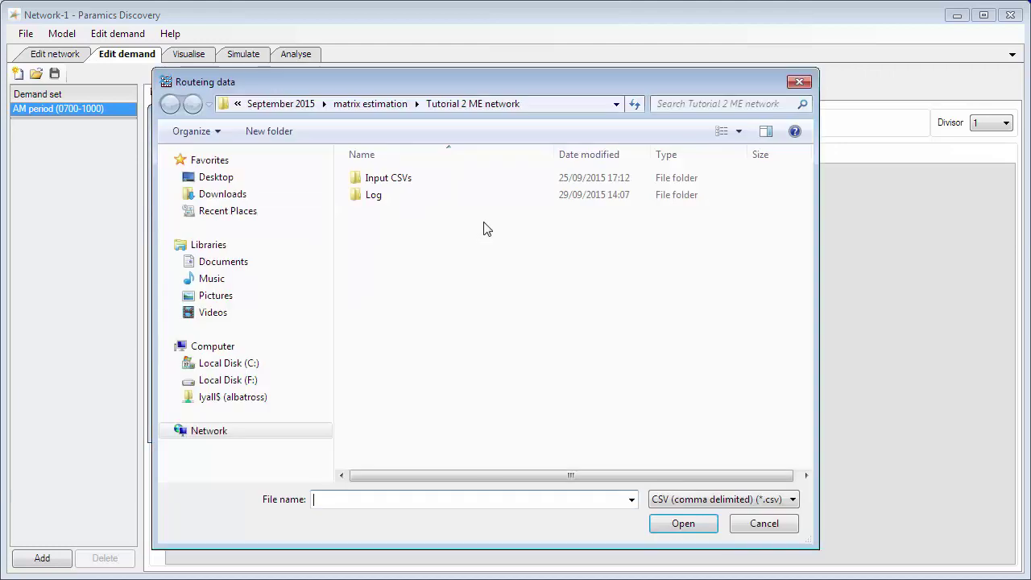
{"action": "double_click", "coordinate": [395, 201]}
{"action": "double_click", "coordinate": [396, 180]}
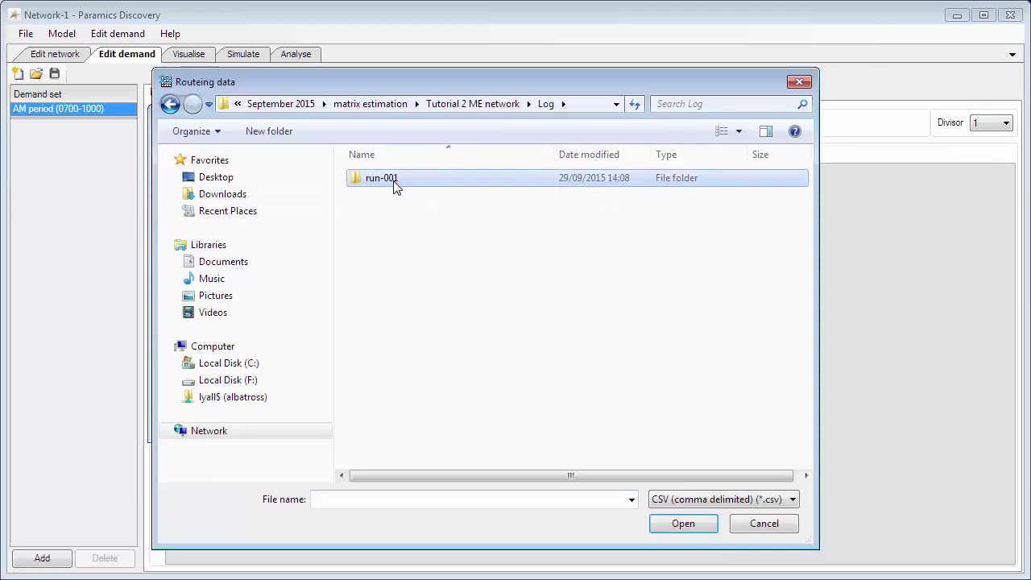
{"action": "left_click", "coordinate": [402, 232]}
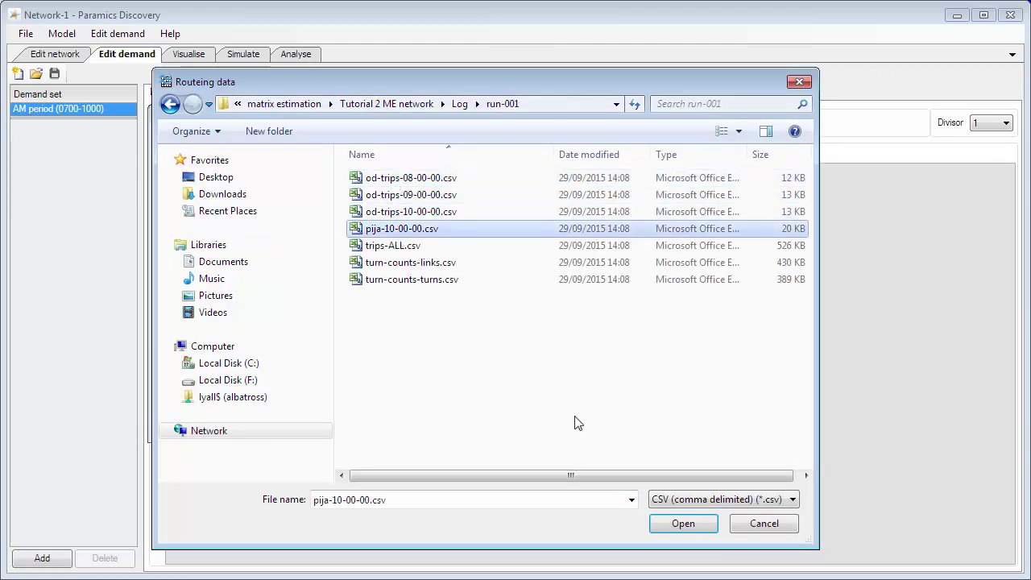
{"action": "left_click", "coordinate": [676, 523]}
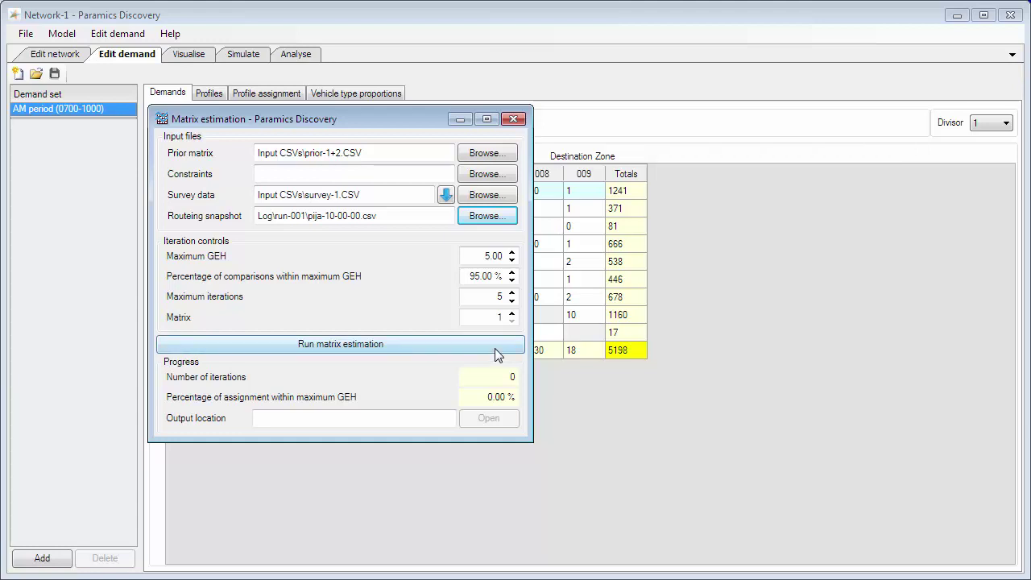
- Load constraints.CSV from Input CSVs as the constraints file and review the prior matrix and constraints CSVs in Excel
{"action": "left_click", "coordinate": [465, 175]}
{"action": "double_click", "coordinate": [392, 181]}
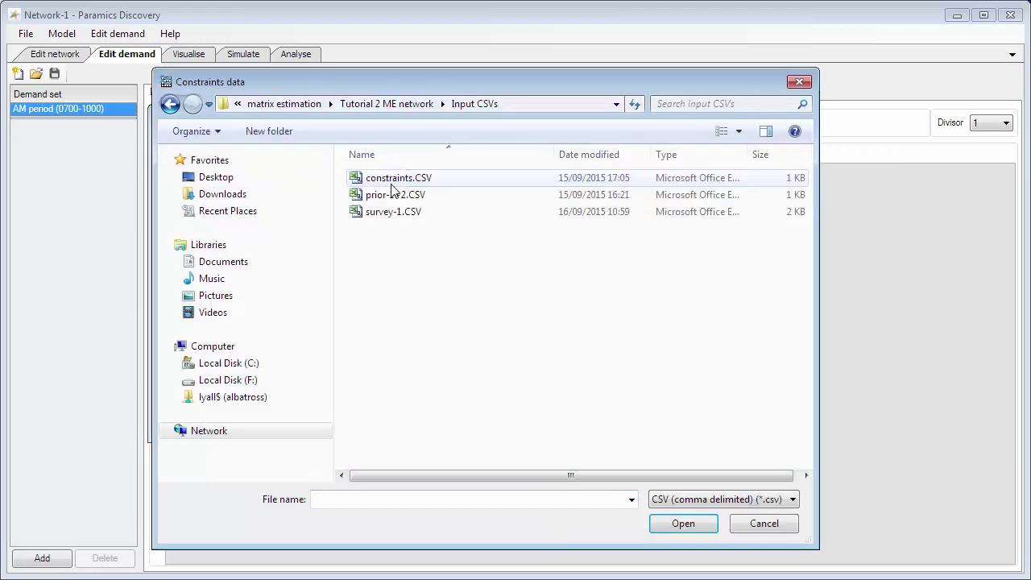
{"action": "left_click", "coordinate": [395, 178]}
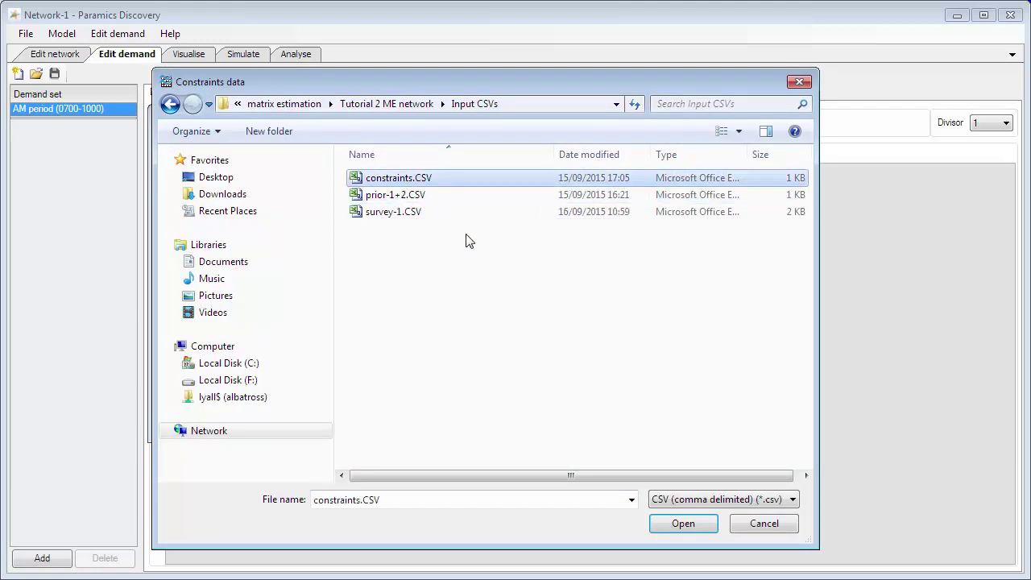
{"action": "left_click", "coordinate": [682, 524]}
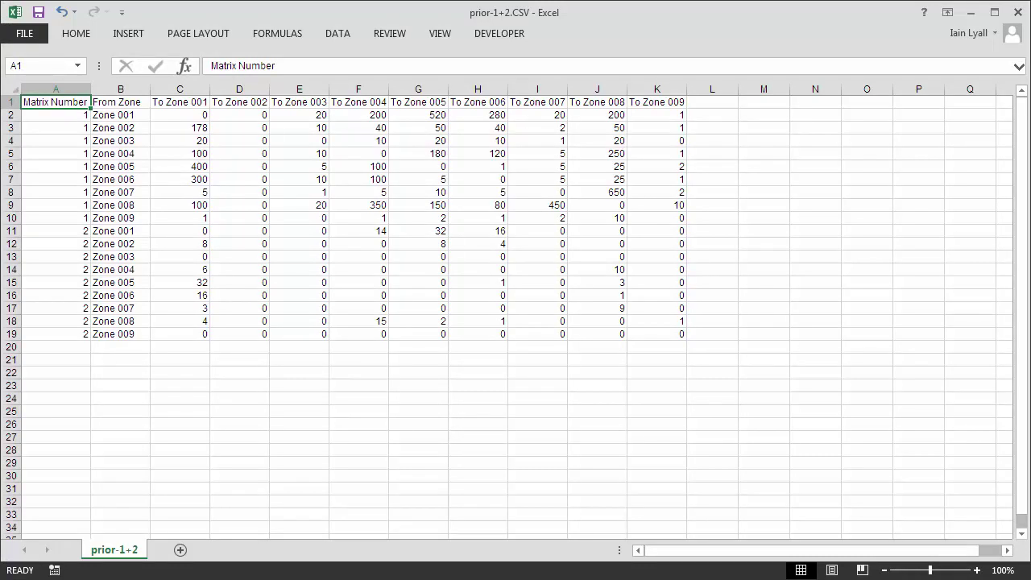
{"action": "key", "text": "ctrl+Tab"}
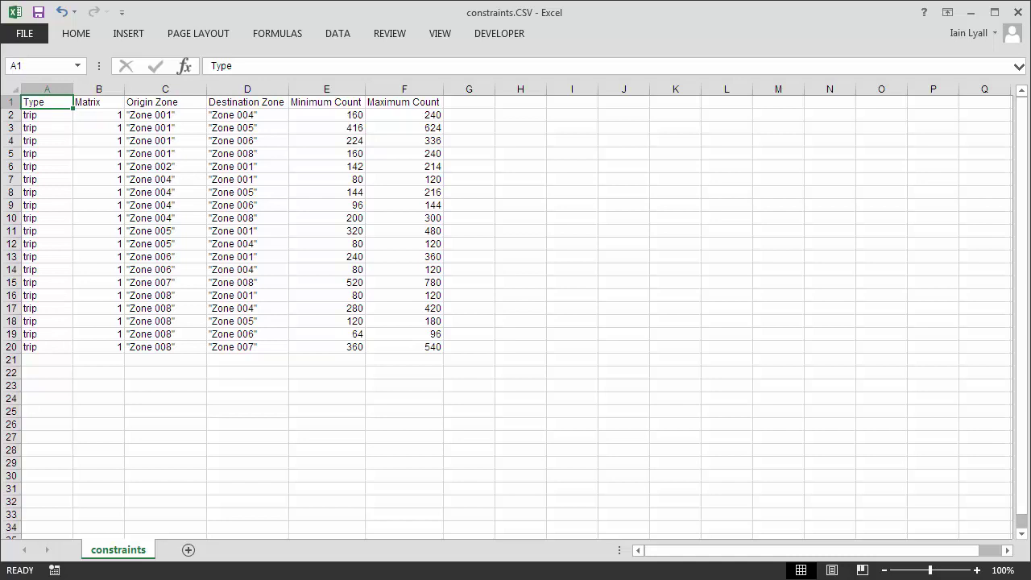
{"action": "key", "text": "ctrl+Tab"}
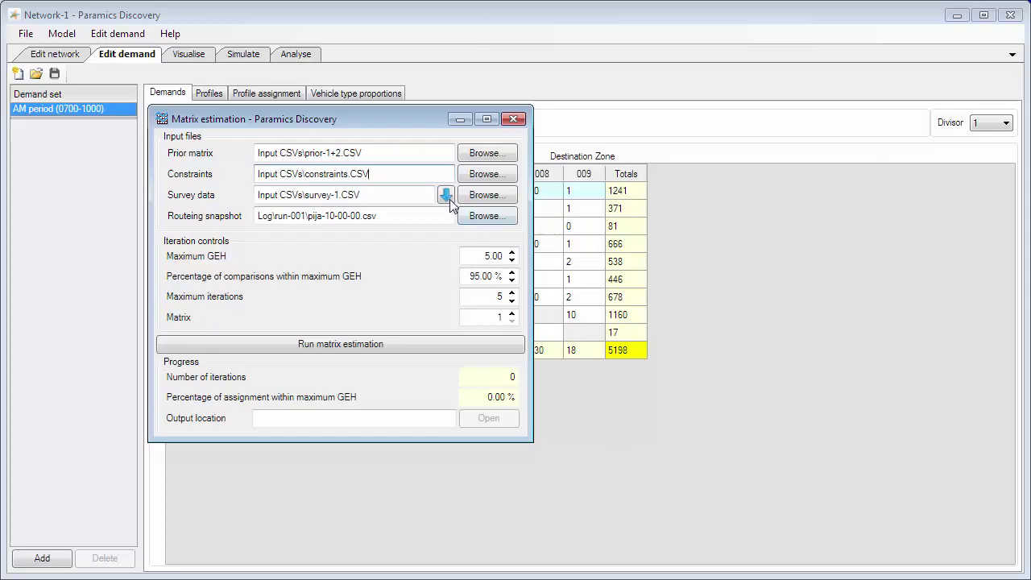
- Generate a survey template file named survey template.CSV in the Tutorial 2 ME network folder
{"action": "left_click", "coordinate": [448, 197]}
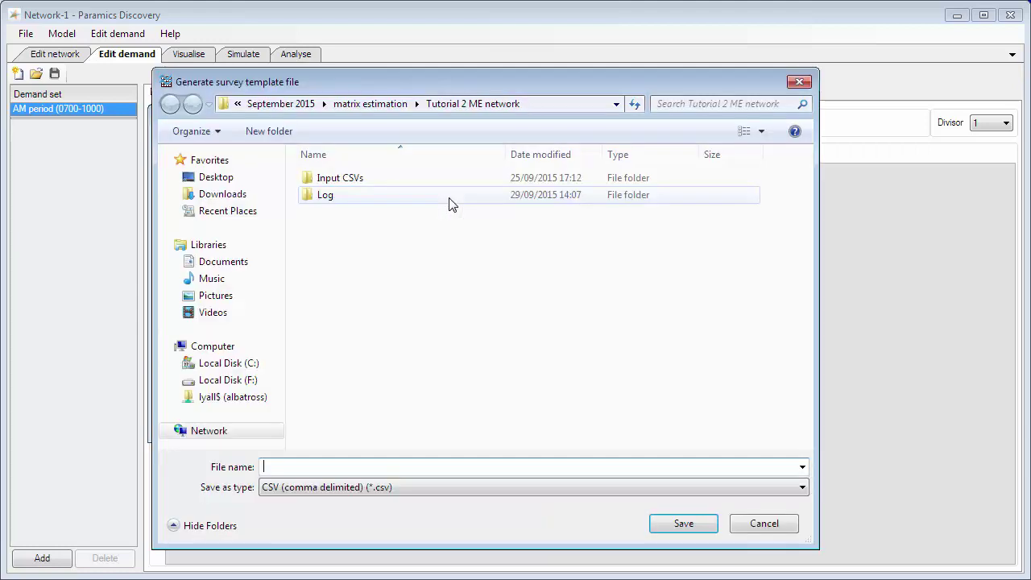
{"action": "type", "text": "survey template.CSV"}
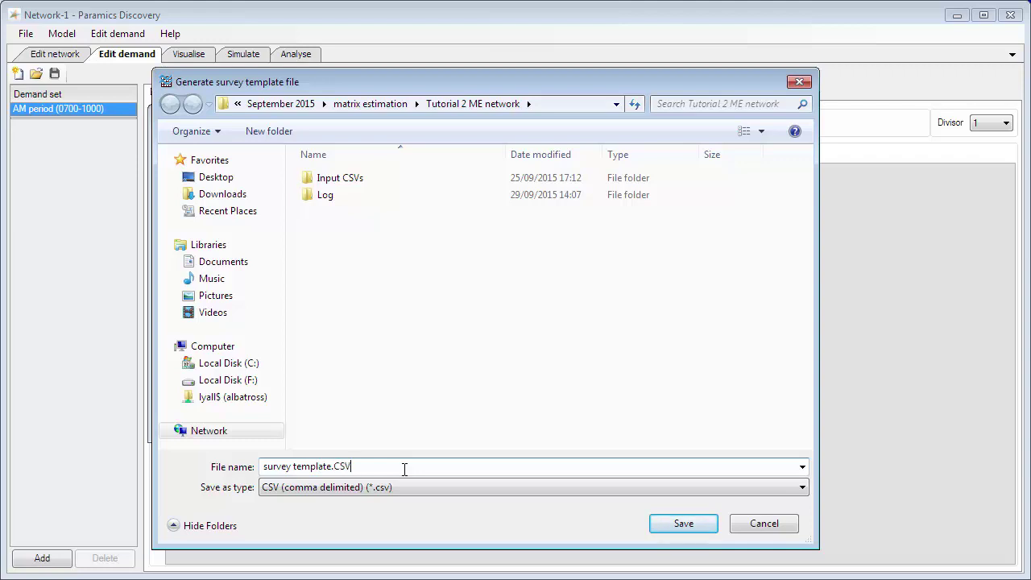
{"action": "left_click", "coordinate": [674, 527]}
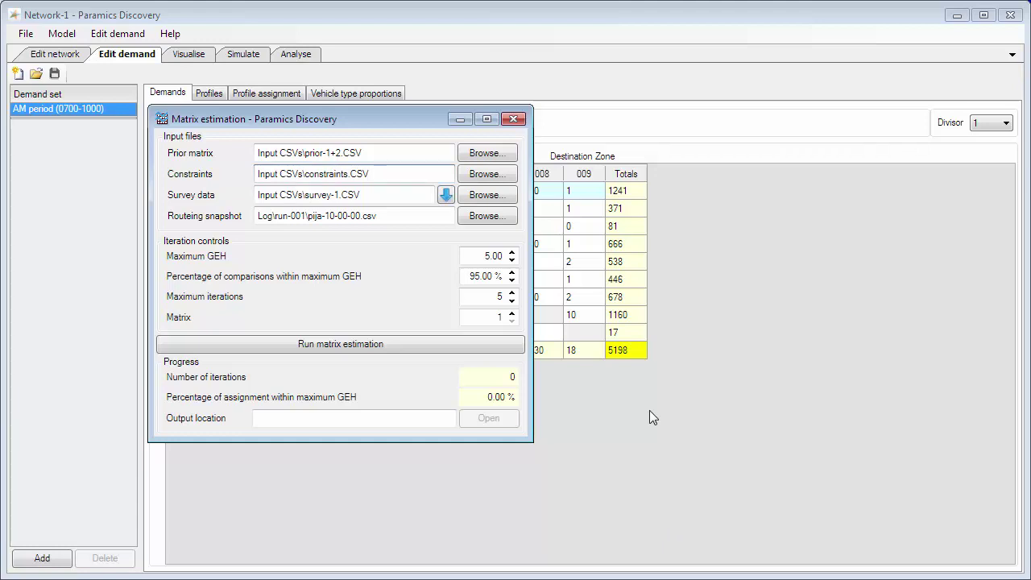
- Run the matrix estimation with a maximum GEH of 7, 99 % of comparisons within it and 10 maximum iterations
{"action": "double_click", "coordinate": [489, 255]}
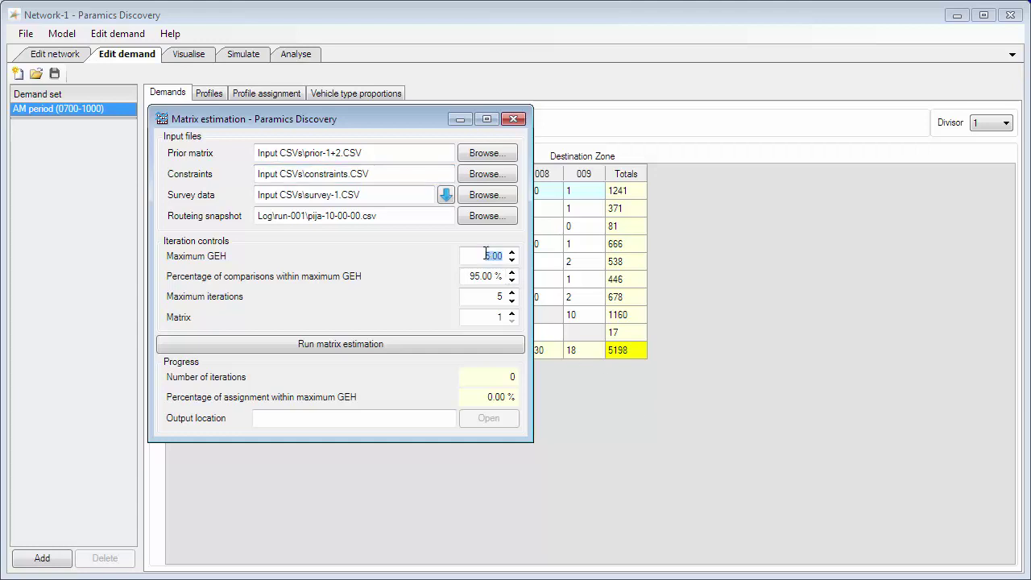
{"action": "left_click", "coordinate": [487, 256]}
{"action": "type", "text": "7"}
{"action": "double_click", "coordinate": [477, 276]}
{"action": "type", "text": "99"}
{"action": "double_click", "coordinate": [485, 296]}
{"action": "type", "text": "10"}
{"action": "left_click", "coordinate": [502, 344]}
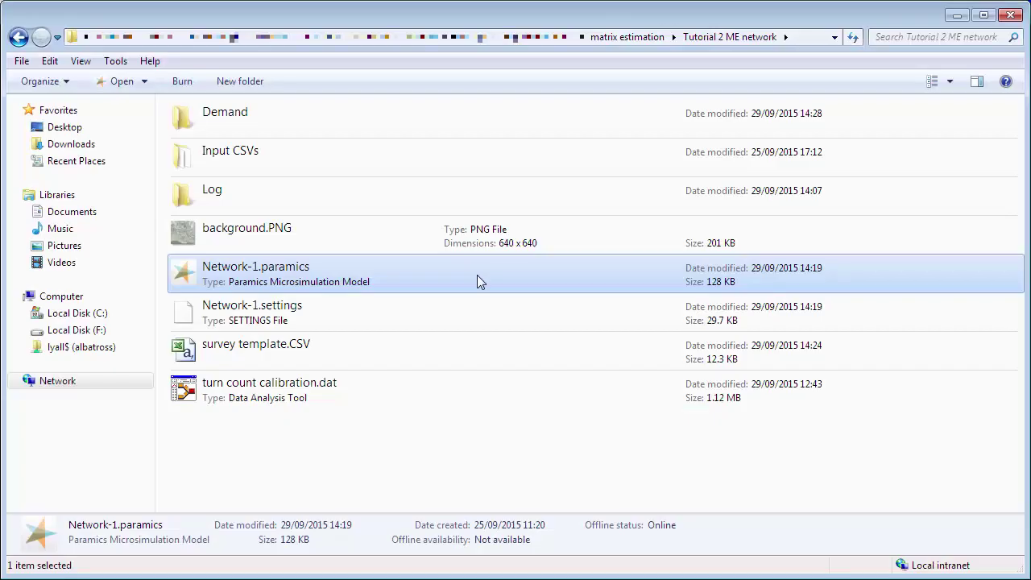
- Open estimated-demands.csv from the estimation results folder inside the model's Demand folder
{"action": "left_click", "coordinate": [419, 133]}
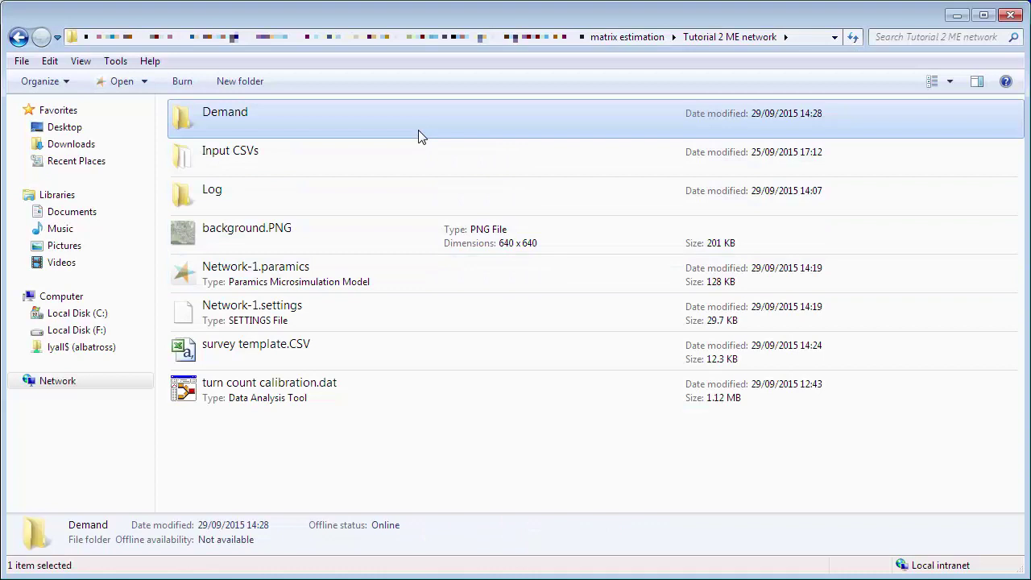
{"action": "double_click", "coordinate": [418, 131]}
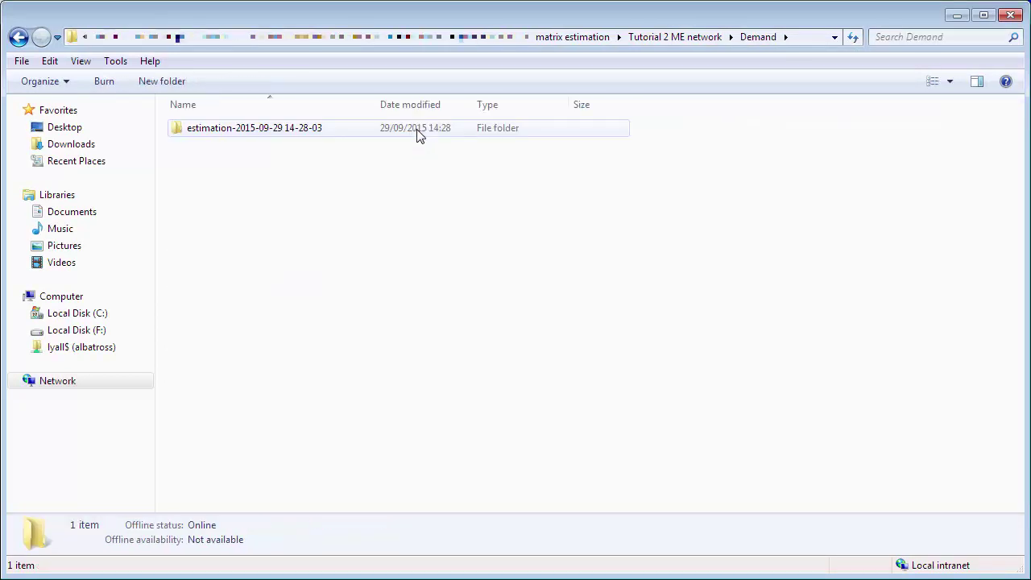
{"action": "double_click", "coordinate": [335, 132]}
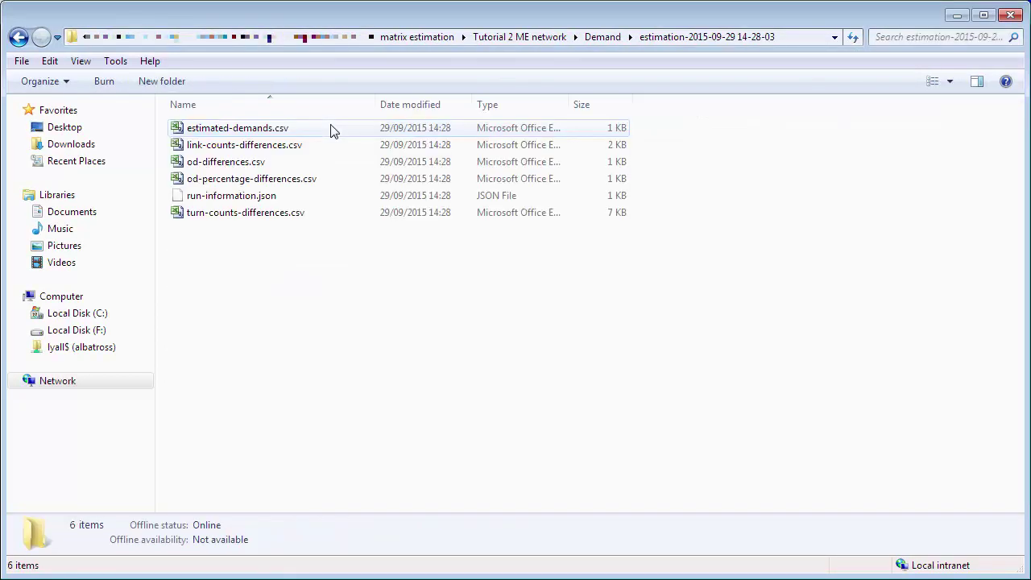
{"action": "left_click", "coordinate": [306, 134]}
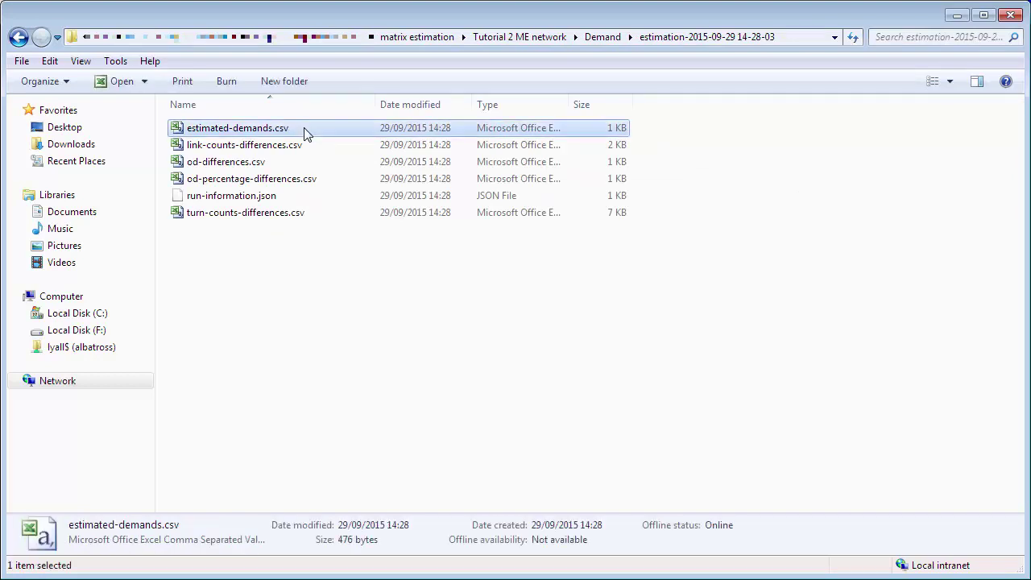
{"action": "double_click", "coordinate": [419, 135]}
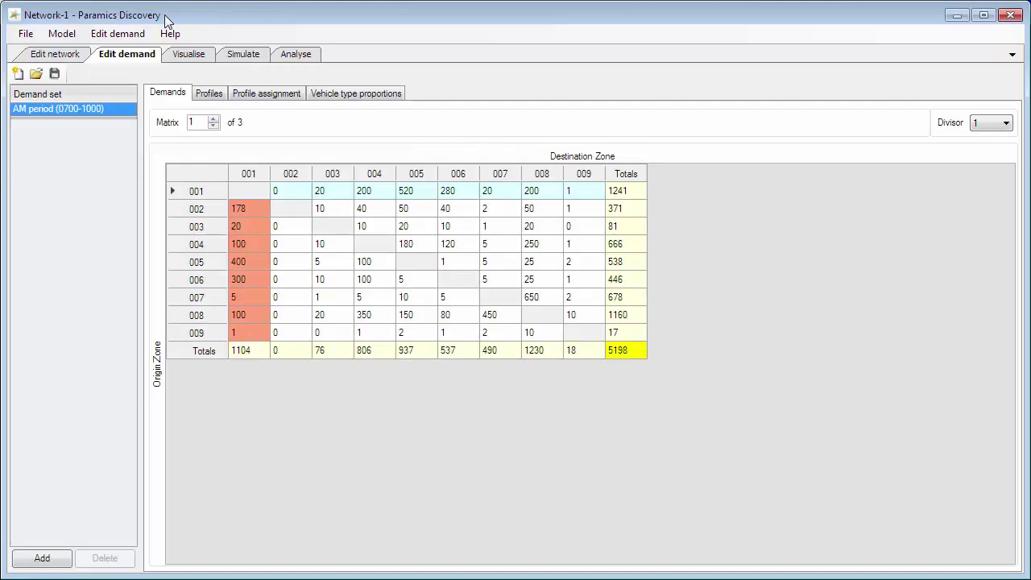
{"action": "left_click", "coordinate": [135, 35]}
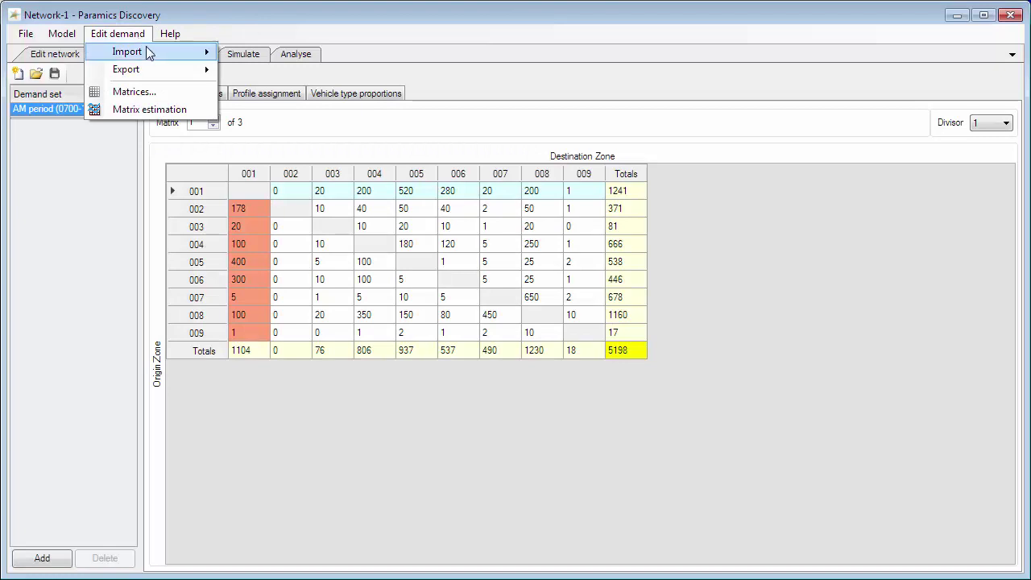
{"action": "mouse_move", "coordinate": [181, 50]}
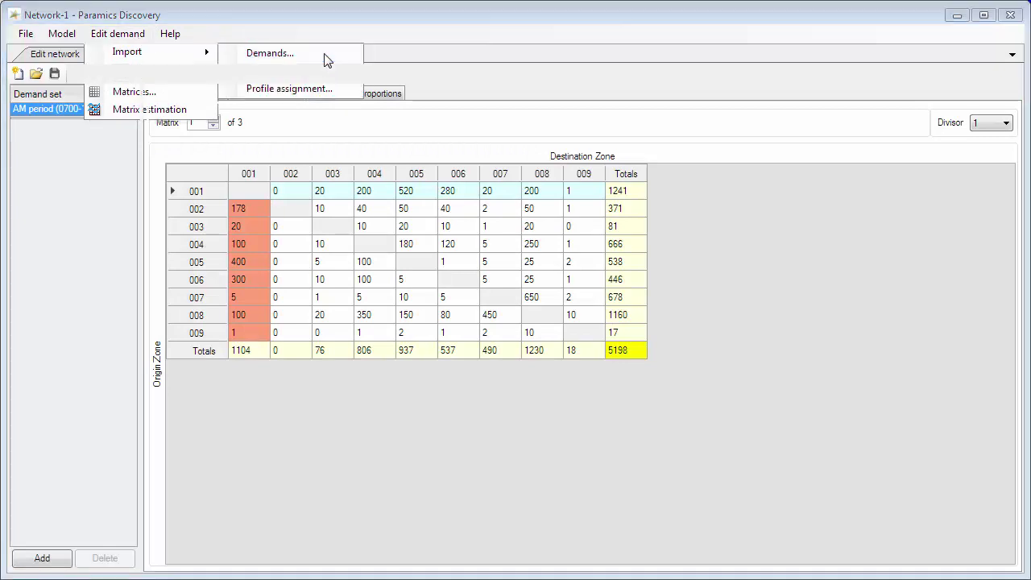
{"action": "left_click", "coordinate": [327, 60]}
{"action": "left_click", "coordinate": [246, 137]}
{"action": "double_click", "coordinate": [246, 137]}
{"action": "double_click", "coordinate": [246, 139]}
{"action": "left_click", "coordinate": [250, 136]}
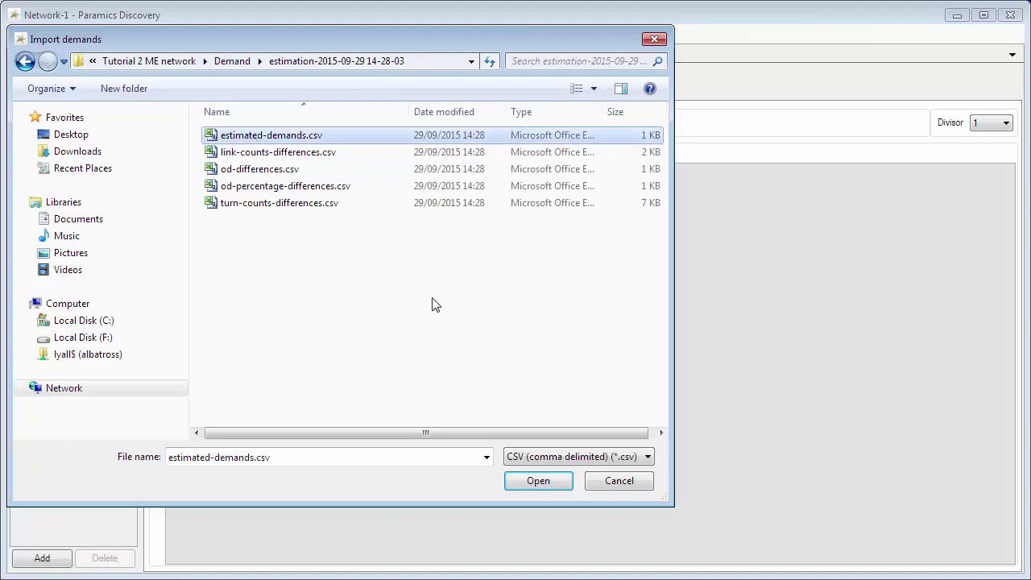
{"action": "left_click", "coordinate": [535, 481]}
{"action": "left_click", "coordinate": [591, 324]}
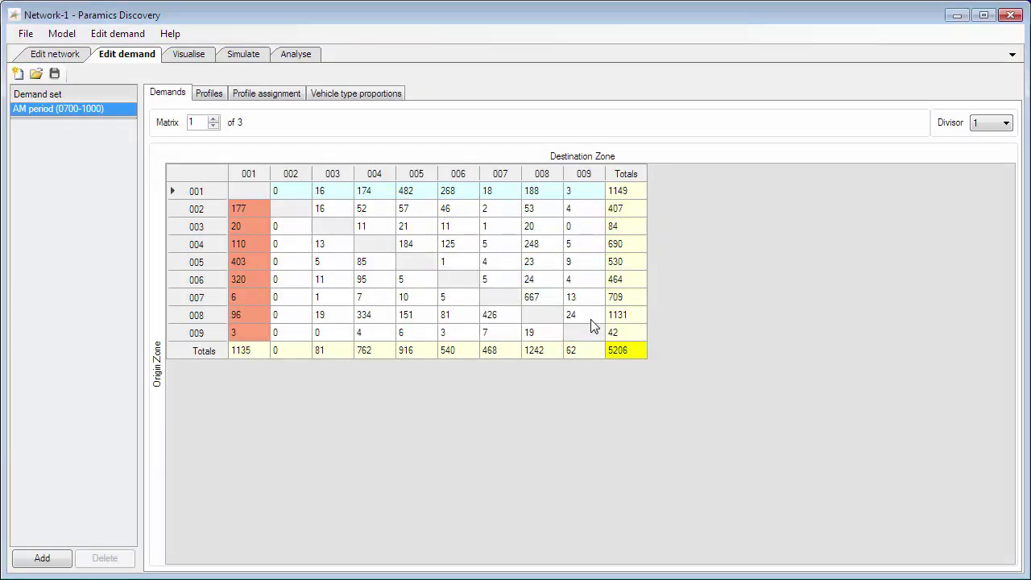
- Refresh the network visualisation and start simulating the AM period demands
{"action": "left_click", "coordinate": [191, 56]}
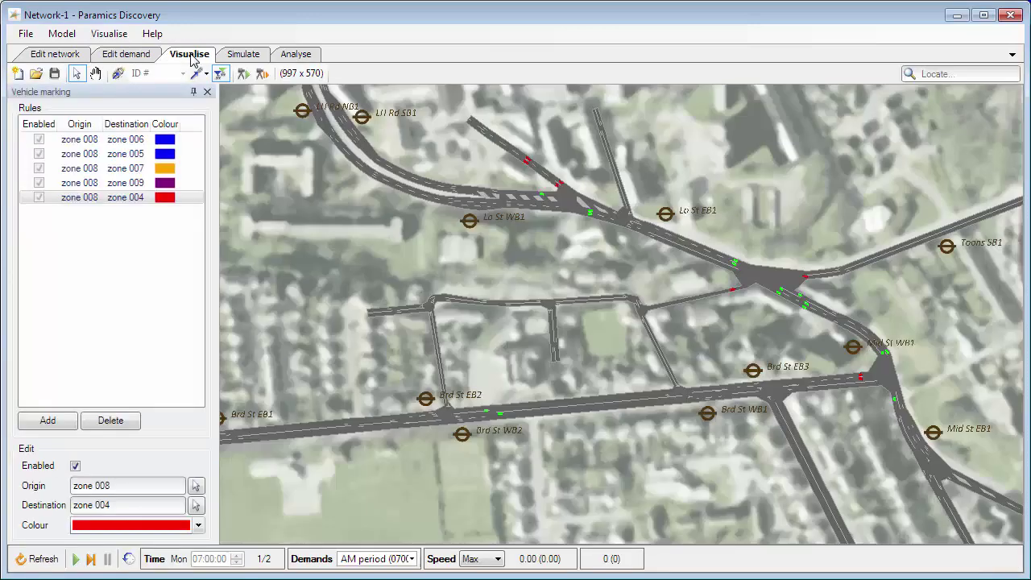
{"action": "left_click", "coordinate": [37, 558]}
{"action": "left_click", "coordinate": [74, 559]}
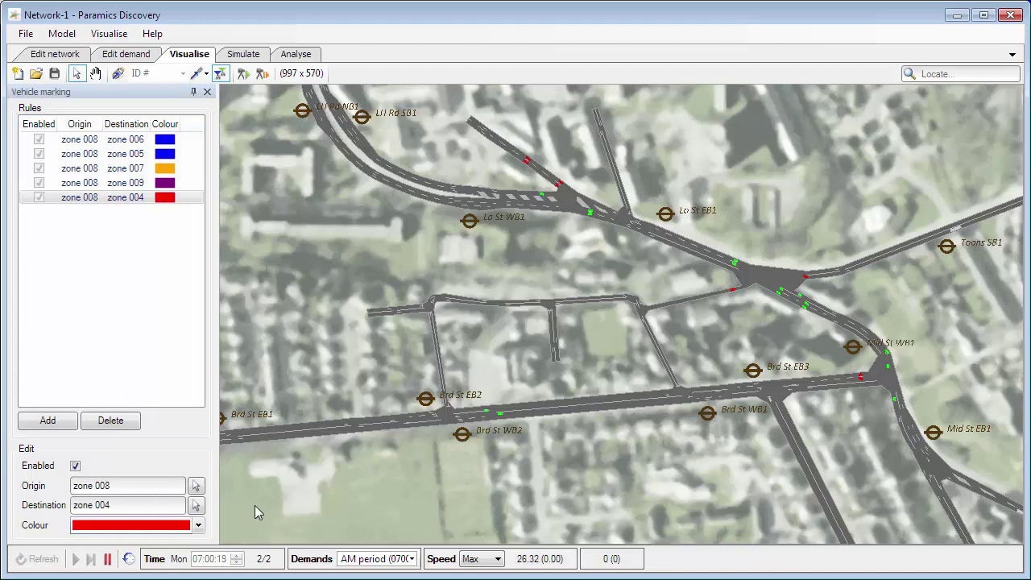